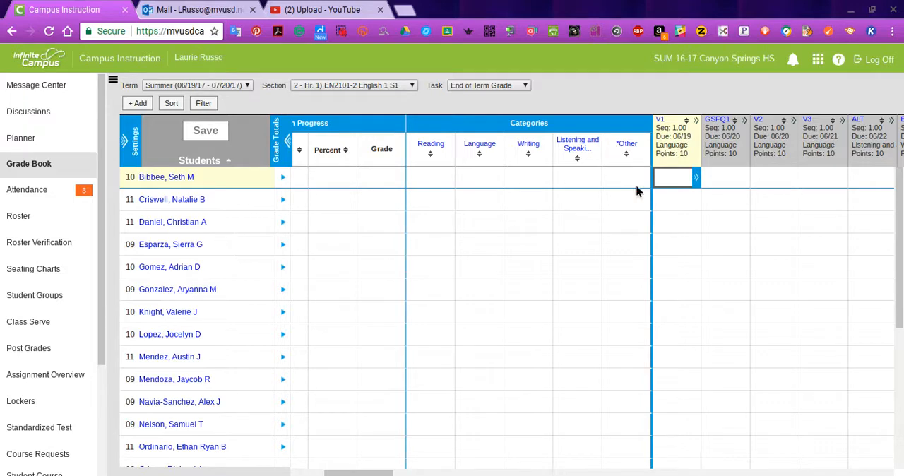
Collapse the grade totals and add a new assignment named "Lexile Level" with the abbreviation LL.
left_click(288, 143)
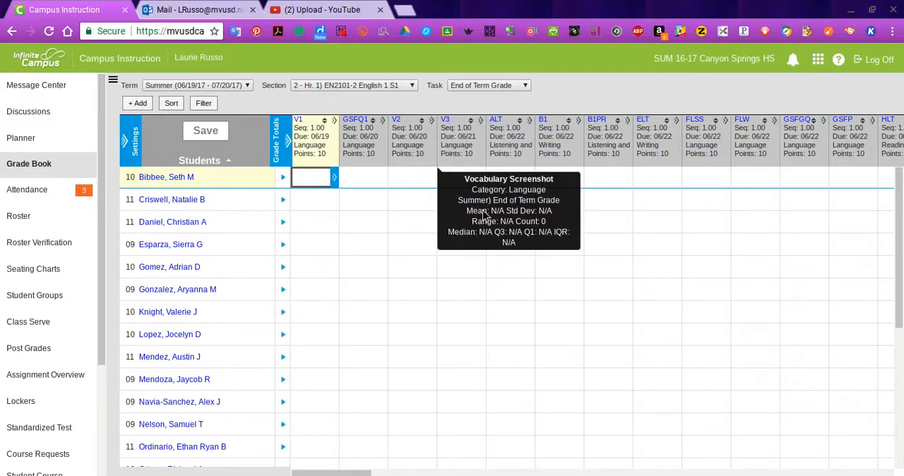
left_click(136, 104)
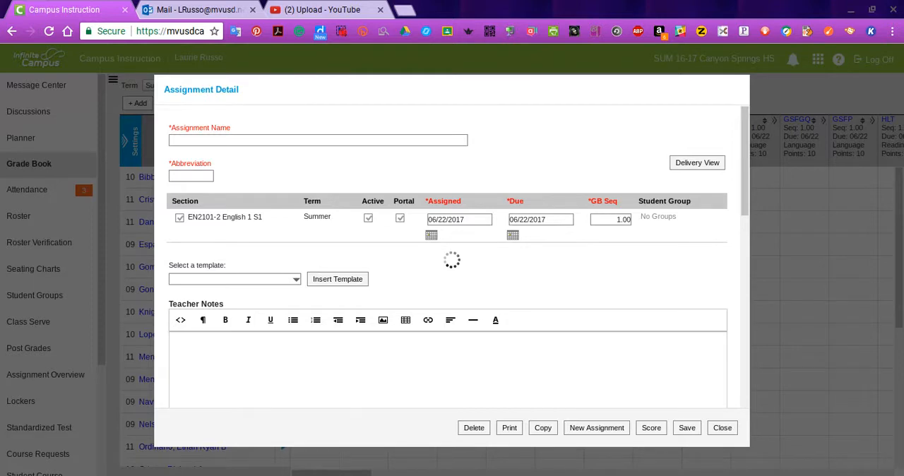
left_click(192, 141)
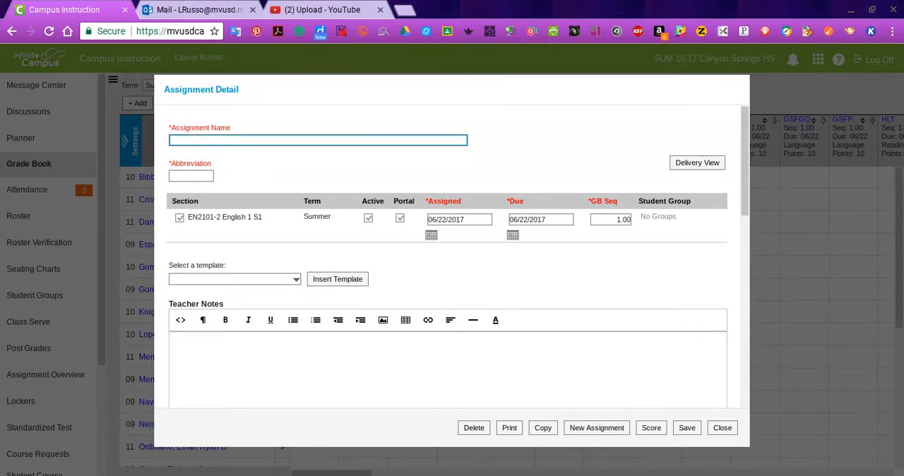
type("Lexile Level")
left_click(188, 175)
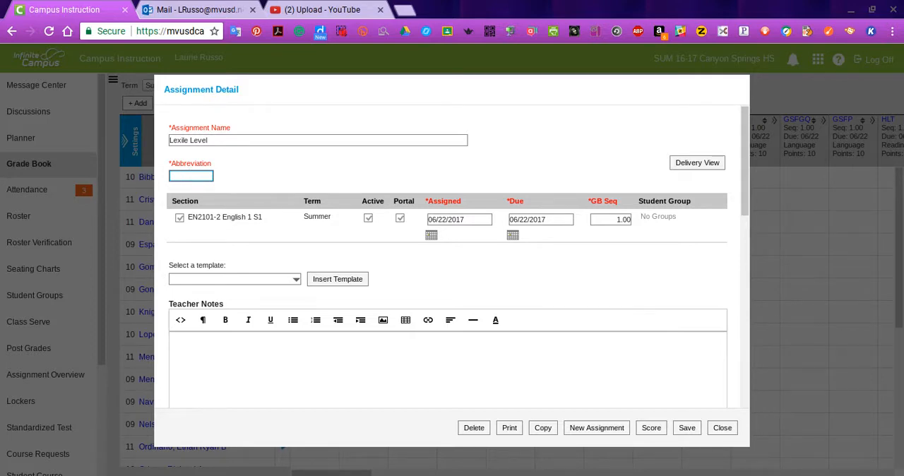
type("LL")
Set the assignment's assigned date to 06/19/2017 and its due date to 06/20/2017.
left_click(431, 236)
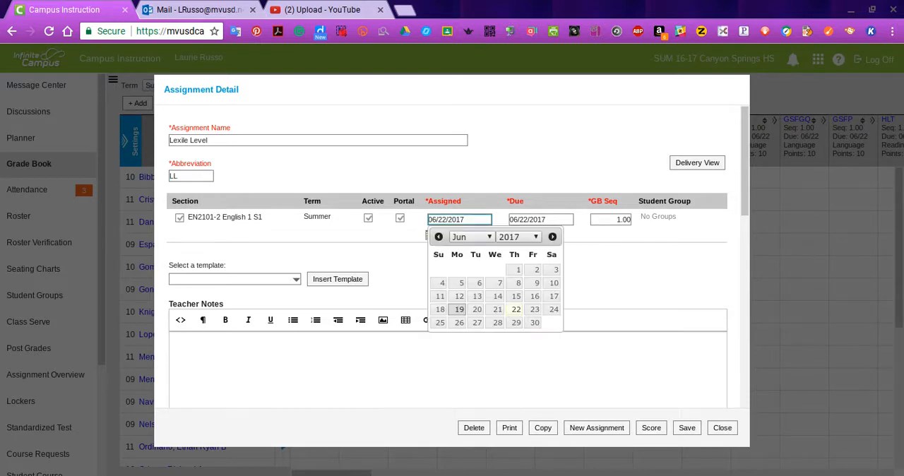
left_click(459, 309)
left_click(513, 236)
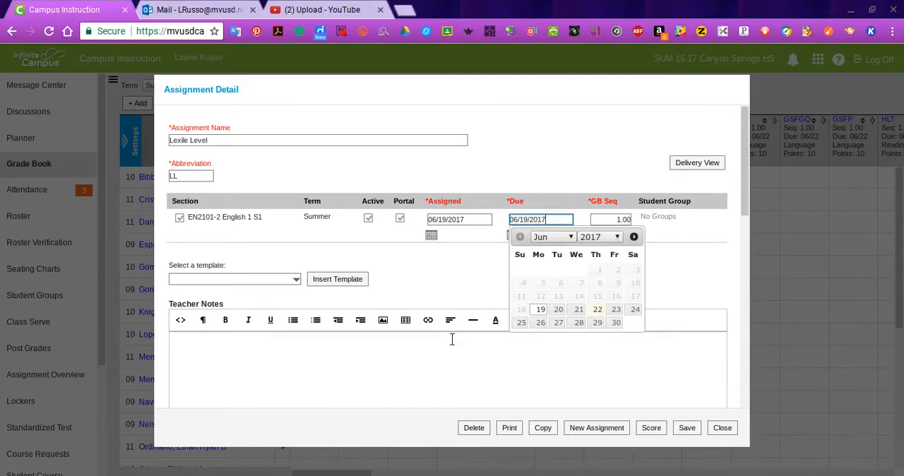
left_click(560, 311)
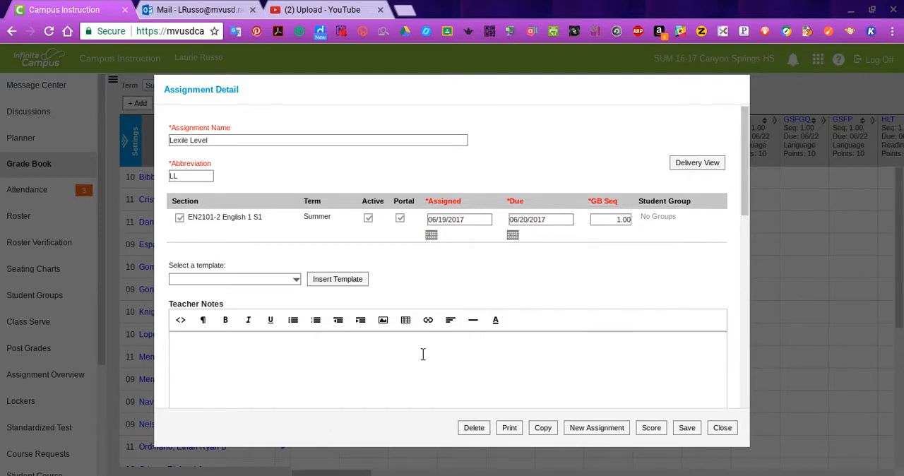
Review the assignment form's Teacher Notes, Portal Description, External Content, Student Work Product and Grading Tasks sections.
scroll(378, 326, "down", 5)
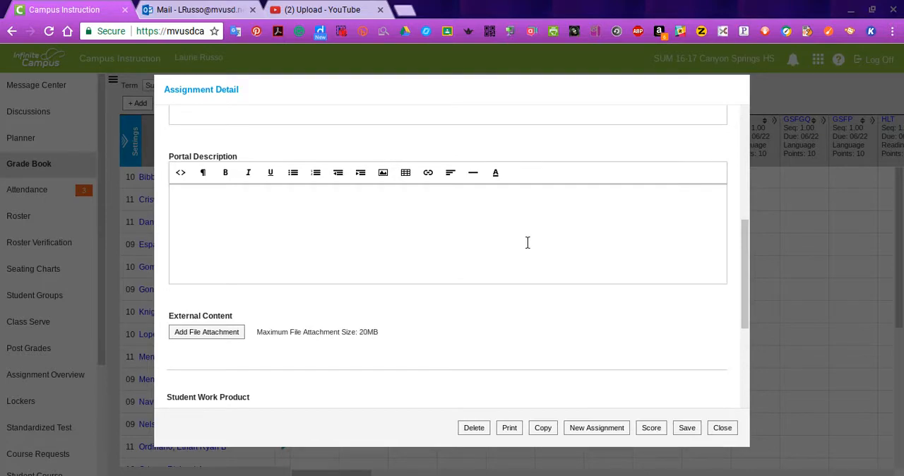
scroll(523, 233, "down", 3)
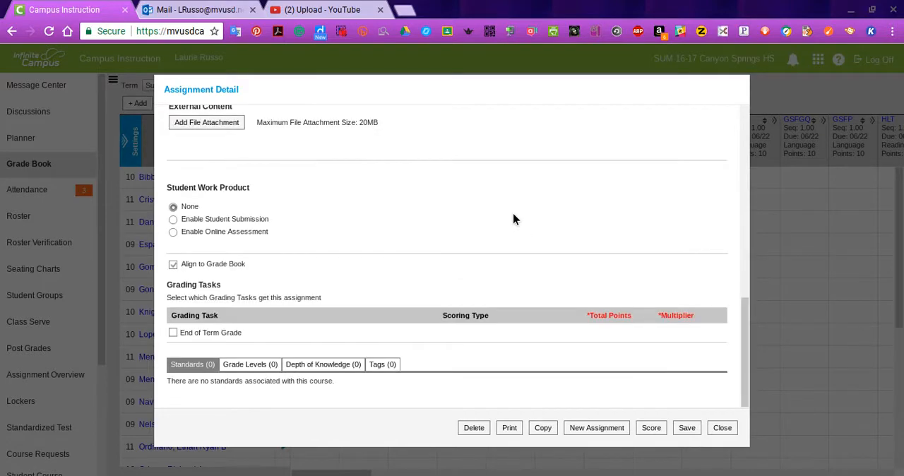
scroll(514, 219, "up", 6)
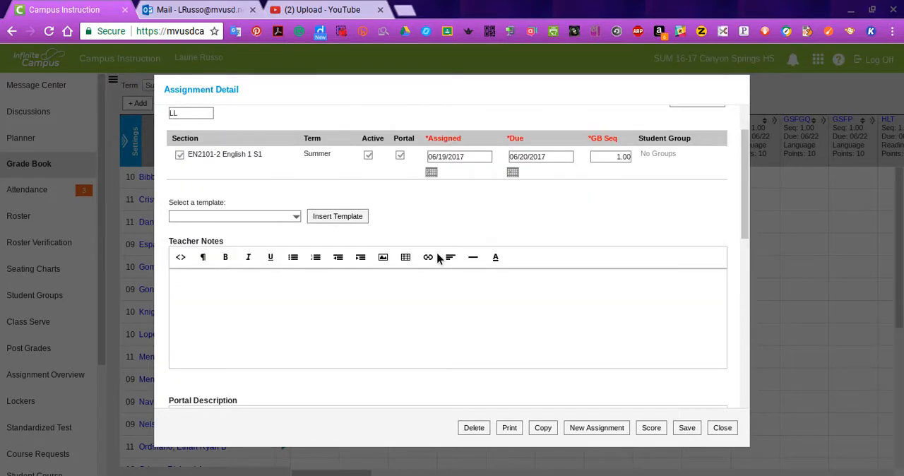
scroll(441, 255, "down", 3)
scroll(448, 248, "up", 1)
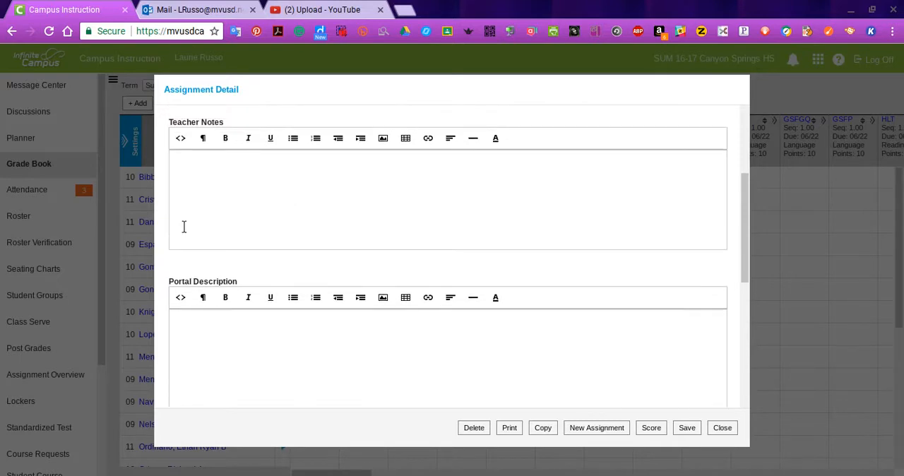
scroll(184, 226, "up", 1)
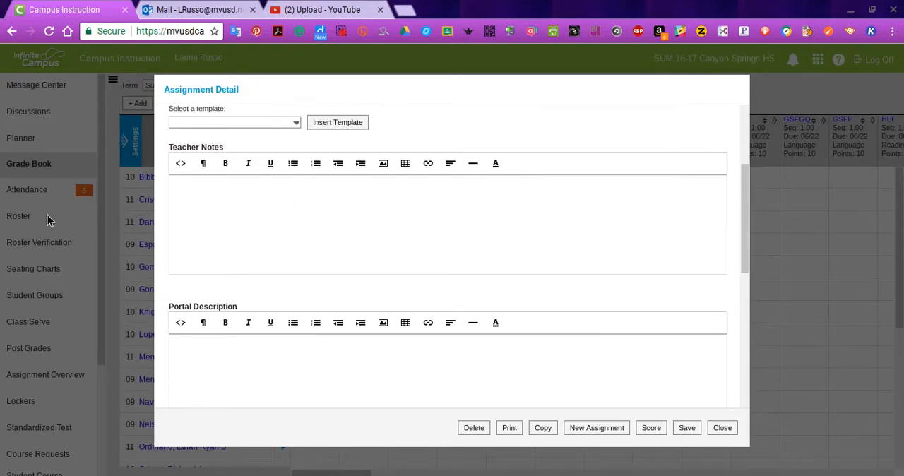
scroll(347, 304, "down", 1)
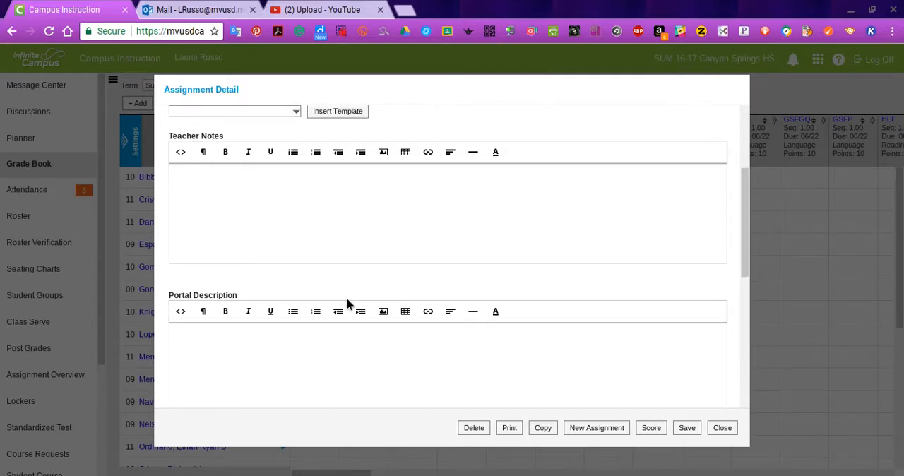
scroll(347, 304, "down", 2)
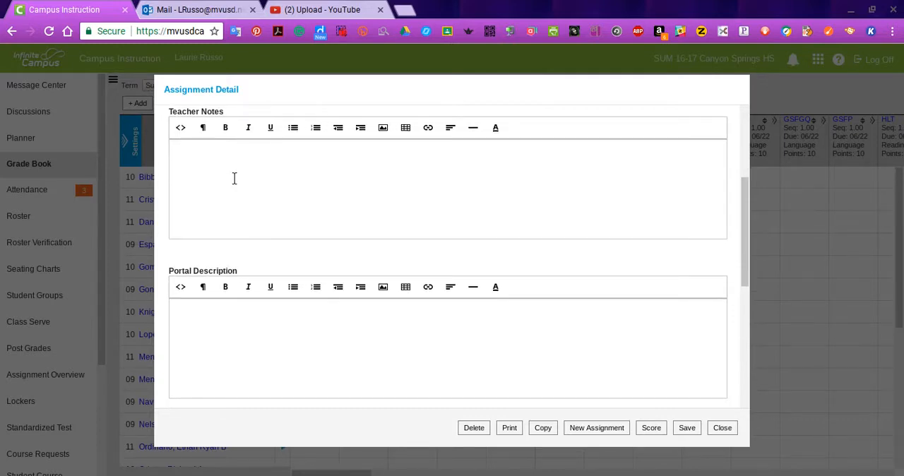
scroll(360, 286, "down", 2)
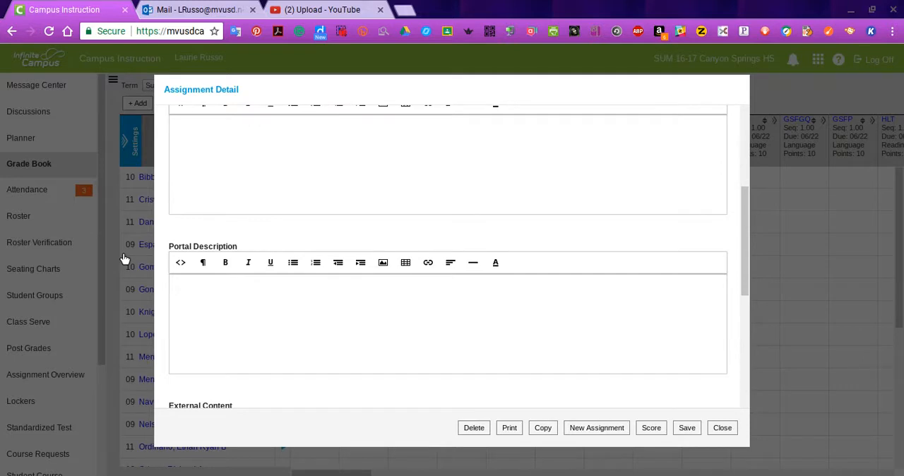
scroll(294, 300, "down", 1)
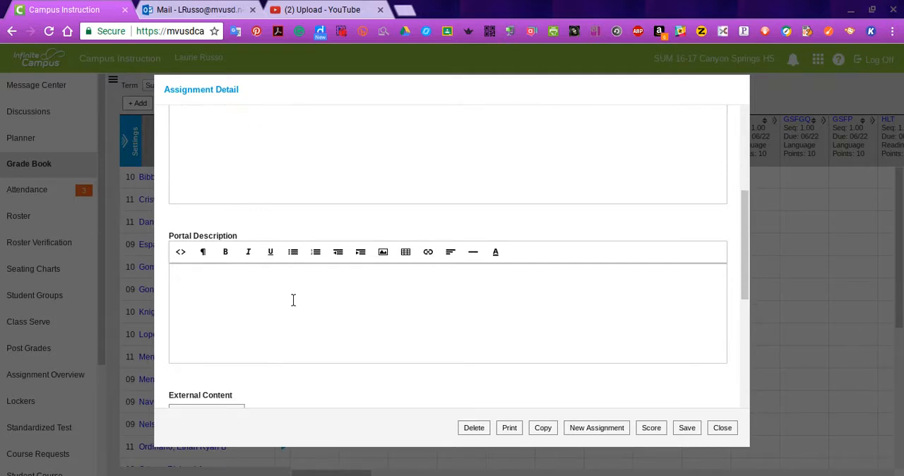
scroll(293, 300, "down", 1)
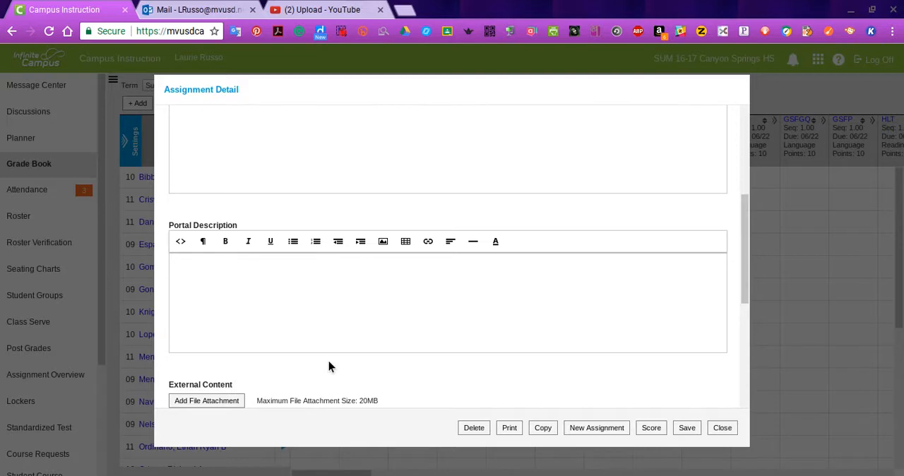
scroll(329, 366, "down", 1)
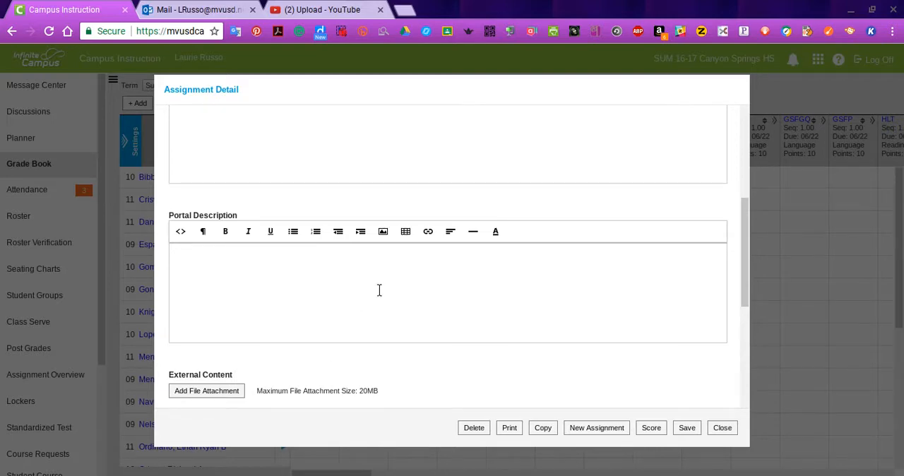
scroll(379, 291, "down", 2)
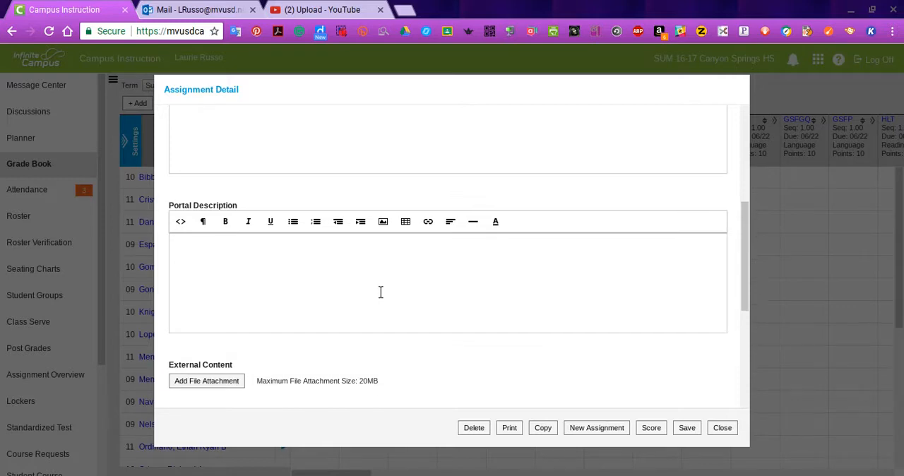
scroll(390, 297, "down", 1)
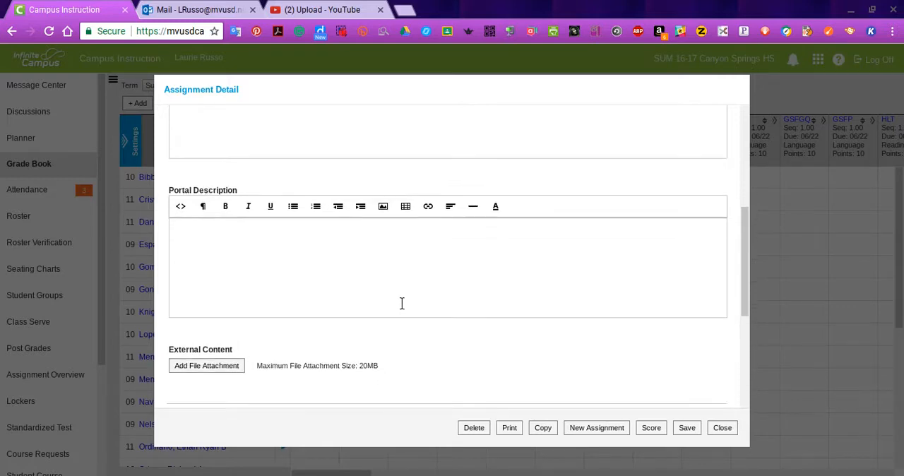
scroll(402, 305, "down", 3)
scroll(401, 309, "down", 1)
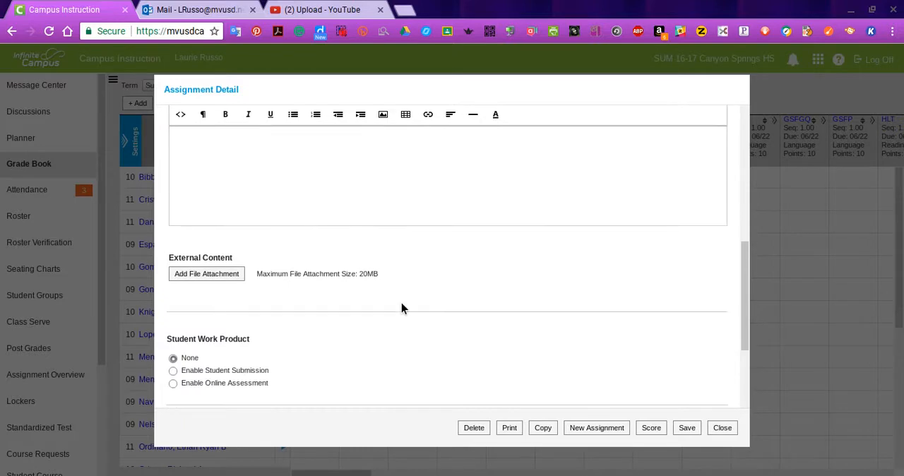
scroll(402, 308, "down", 2)
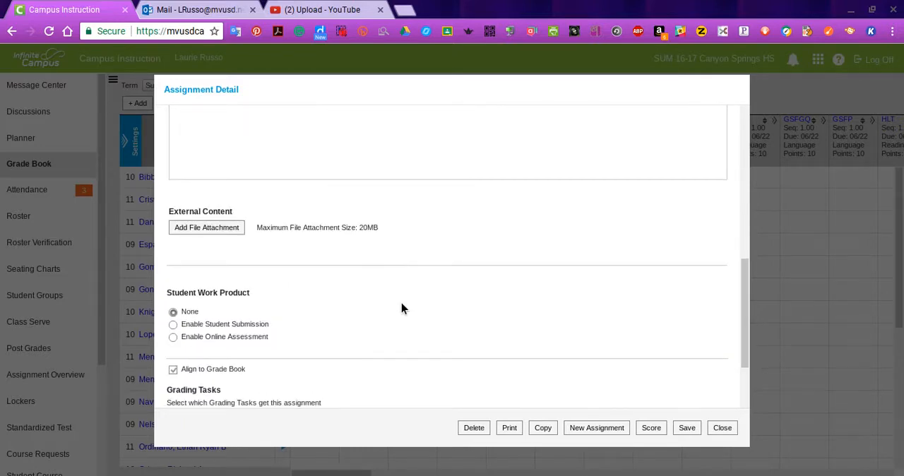
scroll(402, 308, "down", 3)
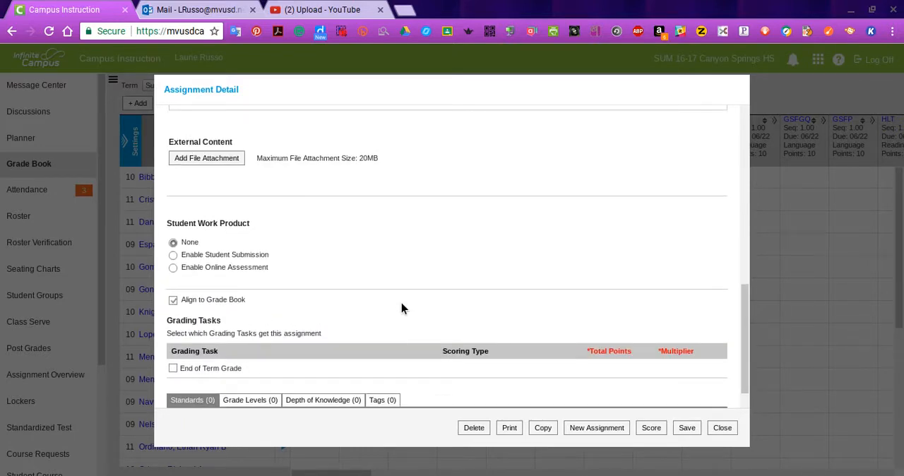
scroll(402, 308, "down", 1)
scroll(402, 308, "down", 1)
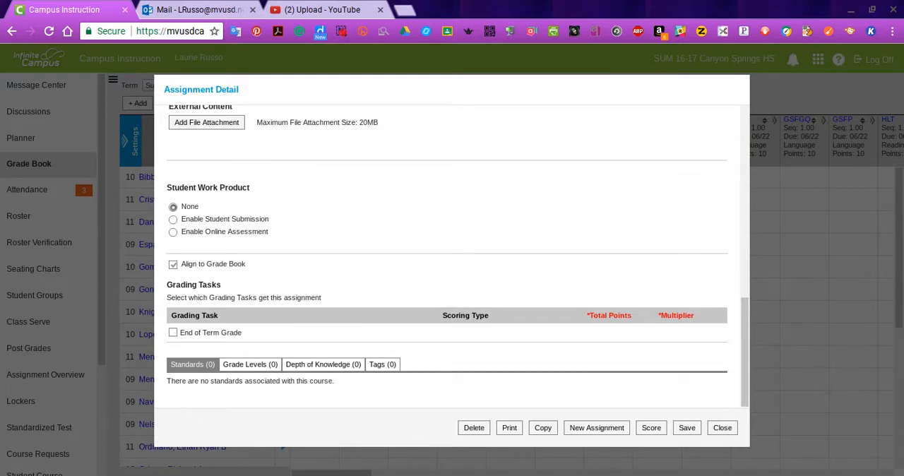
Link the assignment to the End of Term Grade task under the Other category, scored by points with 0 total points.
left_click(173, 332)
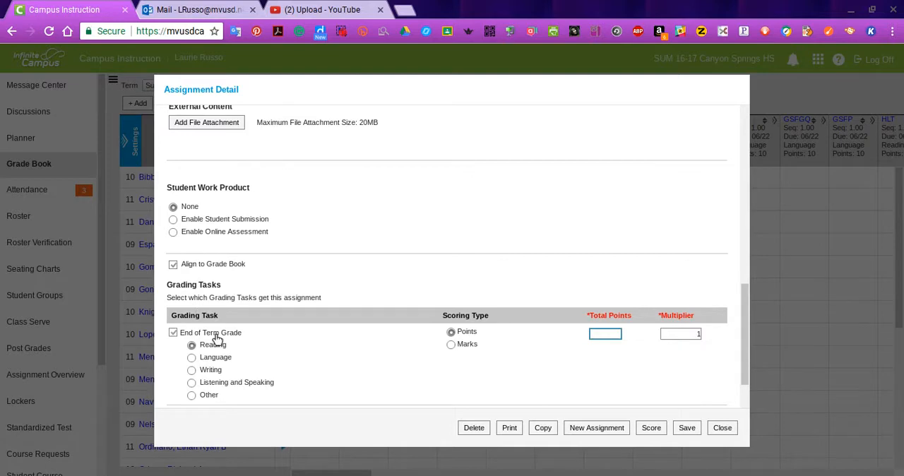
scroll(353, 272, "down", 1)
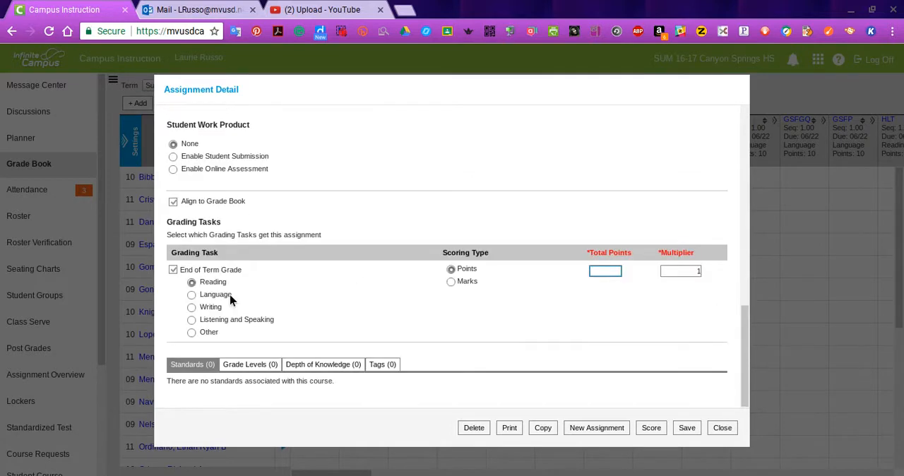
left_click(192, 334)
left_click(452, 283)
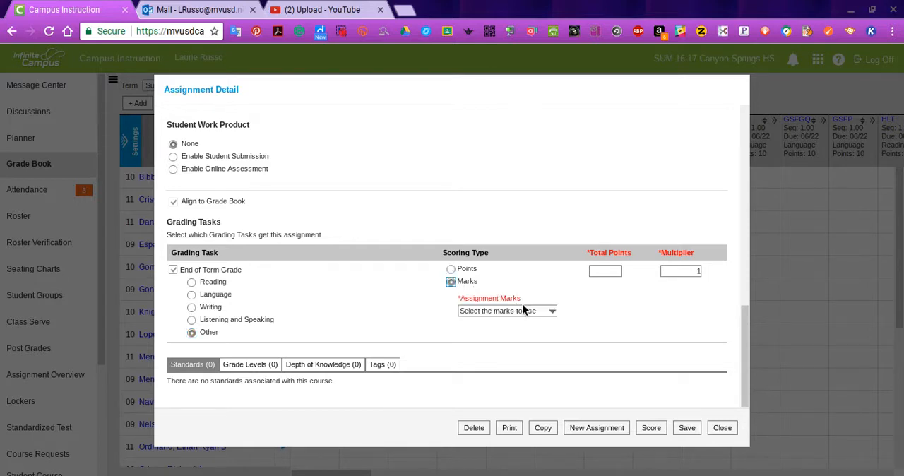
left_click(527, 309)
left_click(605, 272)
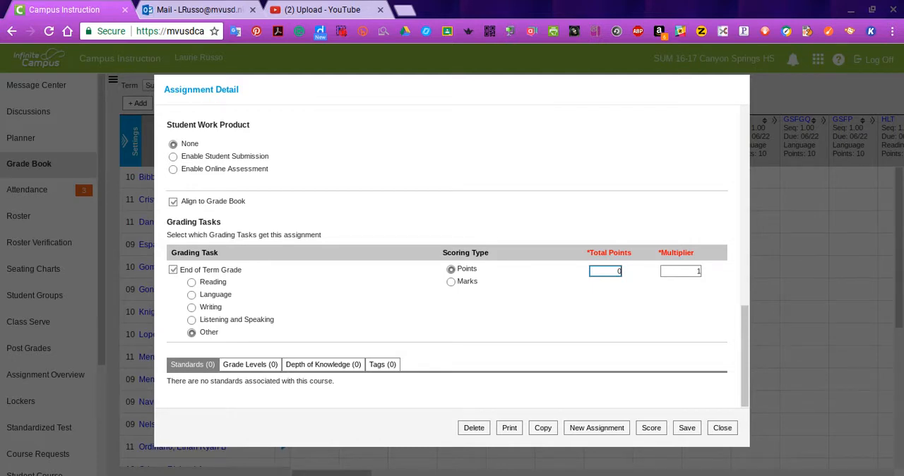
Set the grading task's multiplier to 0, save the assignment and close its details.
left_click(699, 272)
type("0")
key("BackSpace")
key("BackSpace")
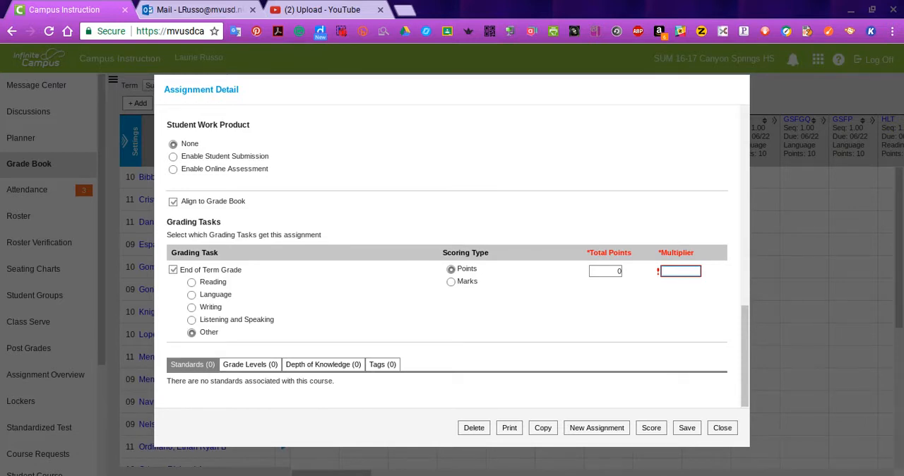
type("0")
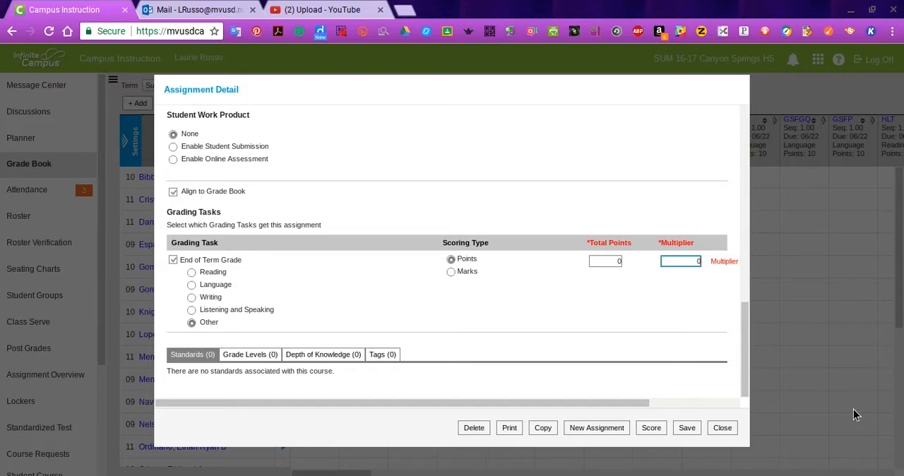
left_click(689, 430)
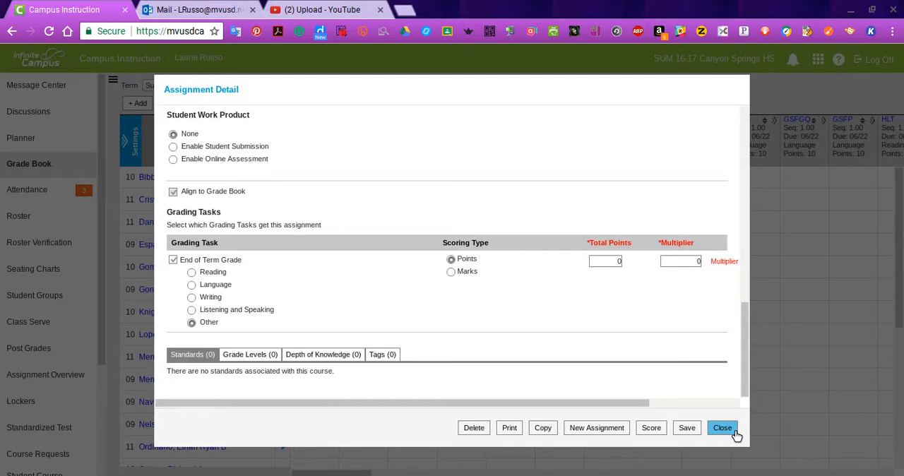
left_click(723, 428)
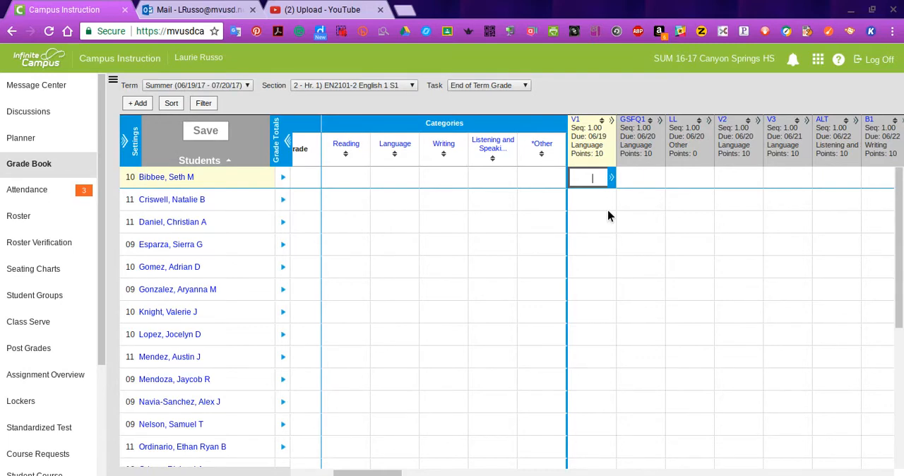
Enter scores of 10 for V1, 4 for GSFQ1 and 7 for V2 in the first student's row, leaving LL and V3 blank.
type("10")
key("Tab")
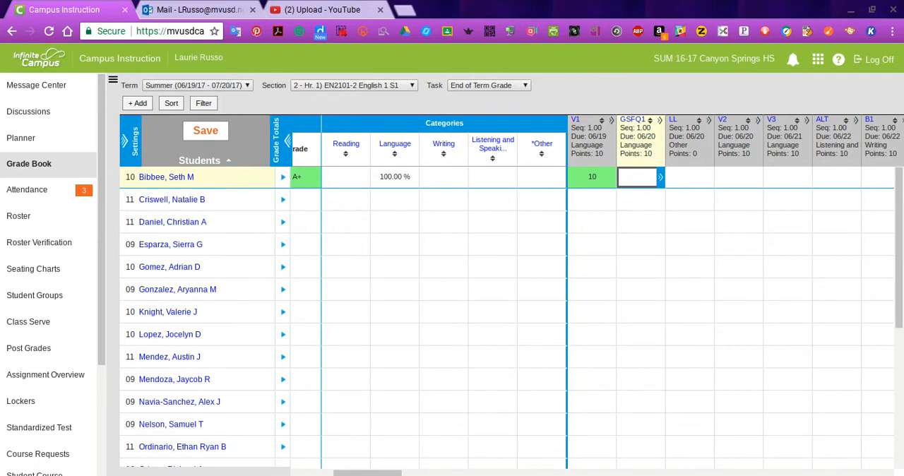
type("4")
key("Tab")
key("Tab")
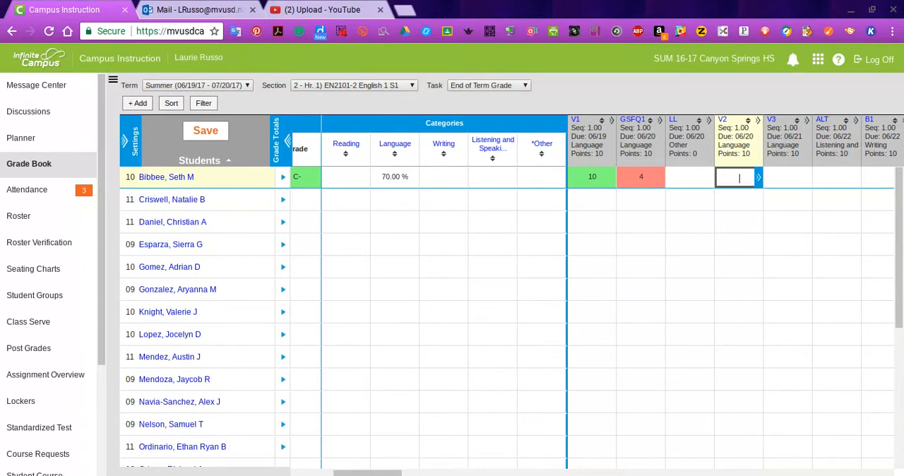
type("7")
key("Tab")
key("Tab")
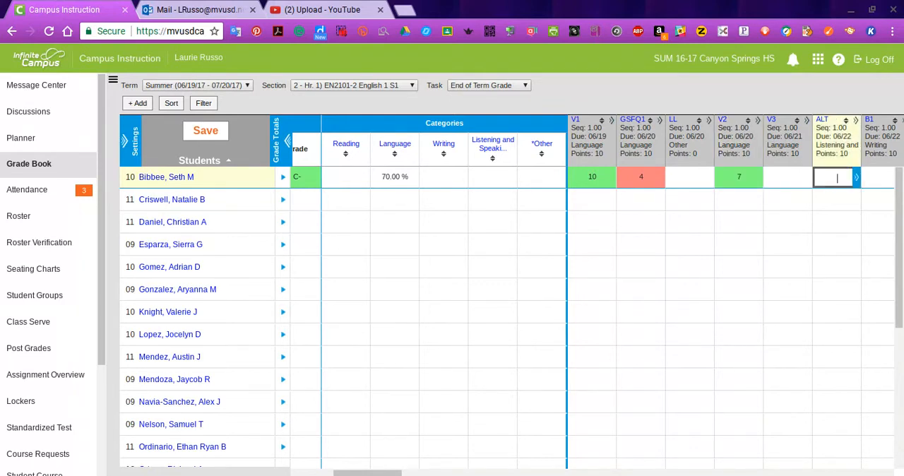
Enter scores of 8 for V3, 9 for ALT and 3 for B1 in the first student's row.
key("Left")
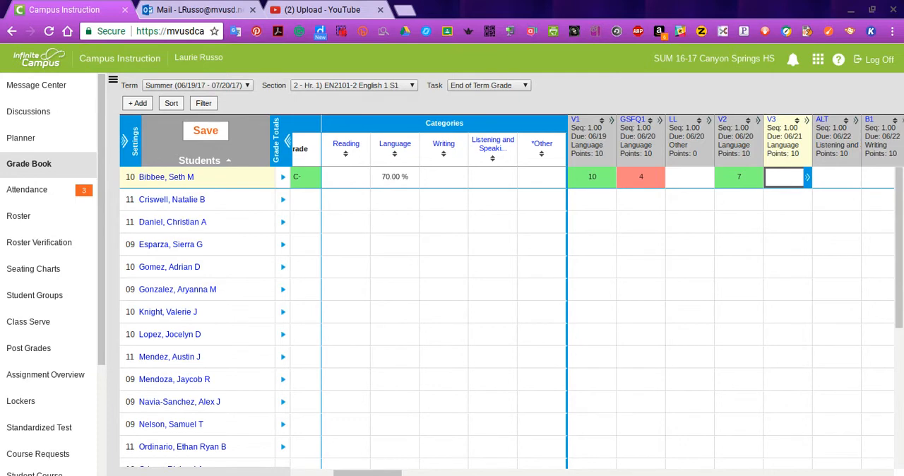
type("8")
key("Tab")
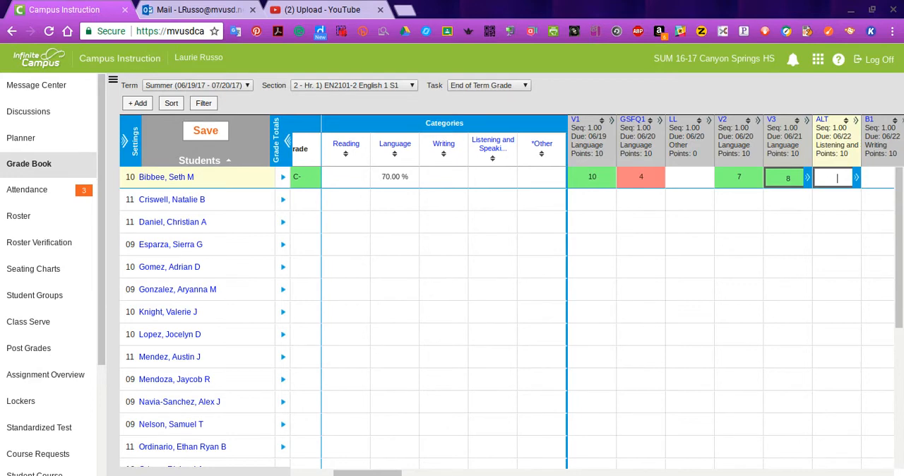
type("9")
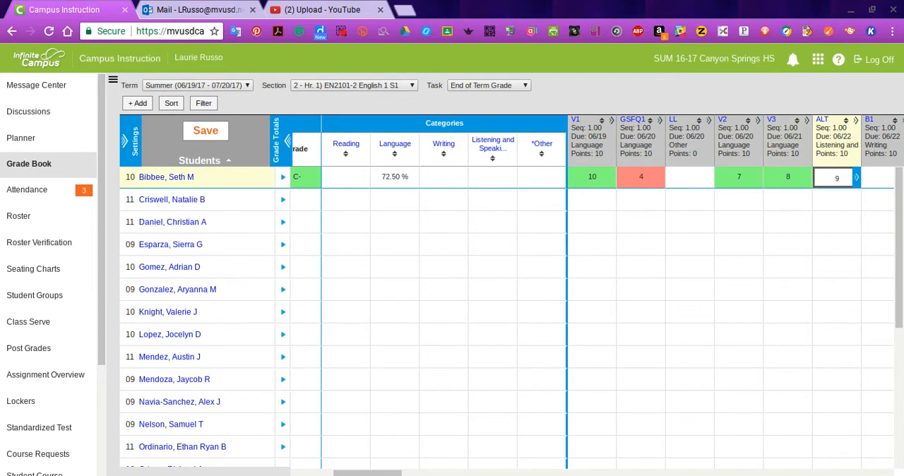
key("Tab")
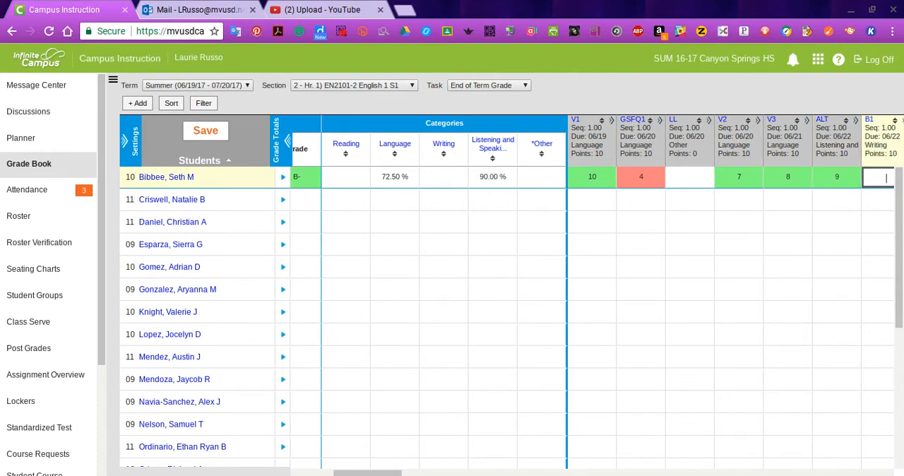
type("3")
key("Return")
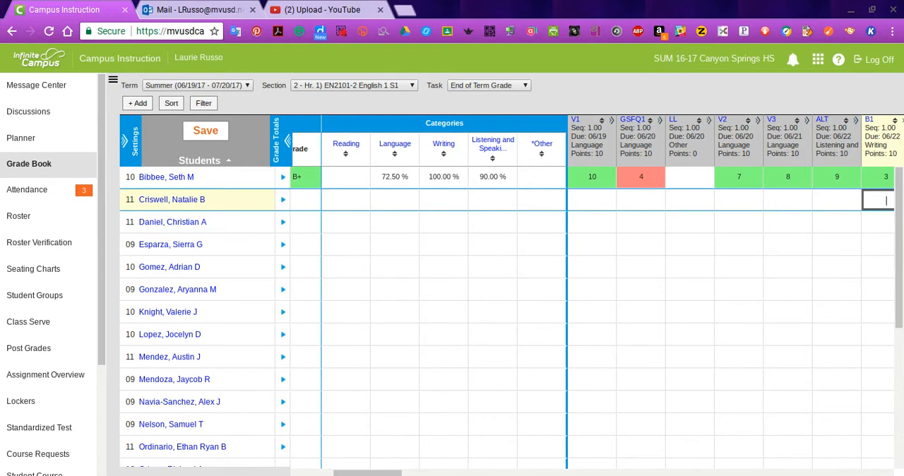
Enter LL scores of 760, 450 and 888 for the first three students.
left_click(837, 200)
left_click(740, 200)
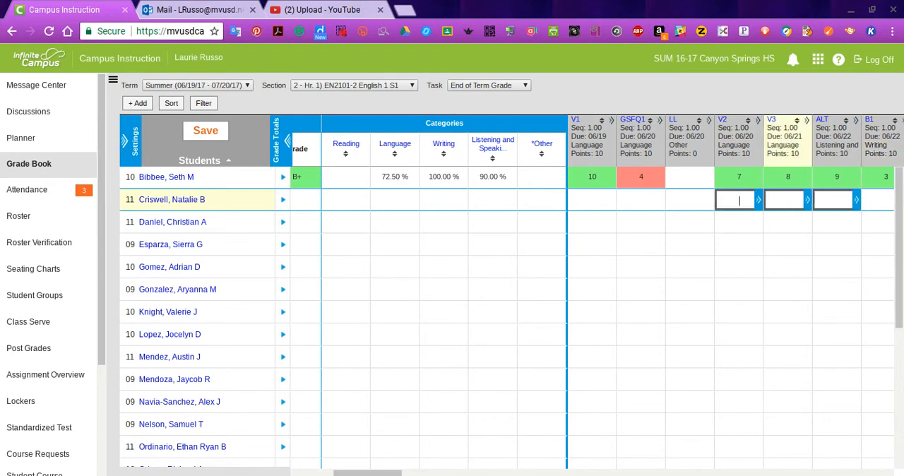
left_click(642, 200)
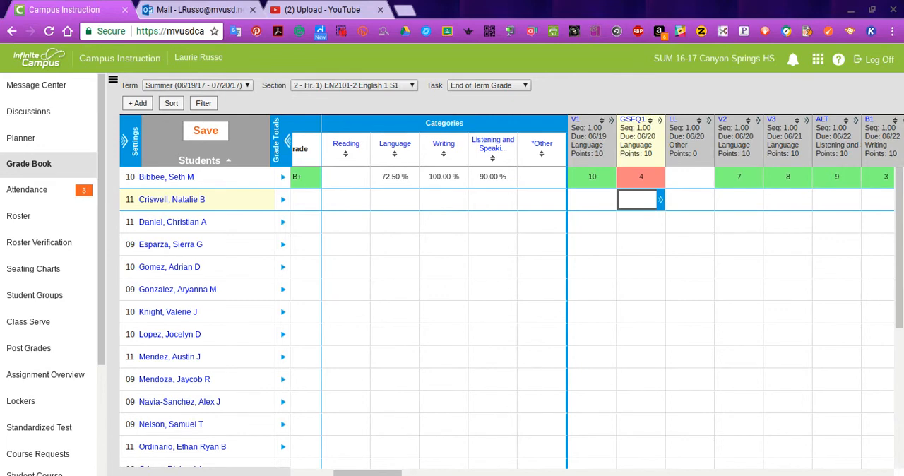
left_click(686, 200)
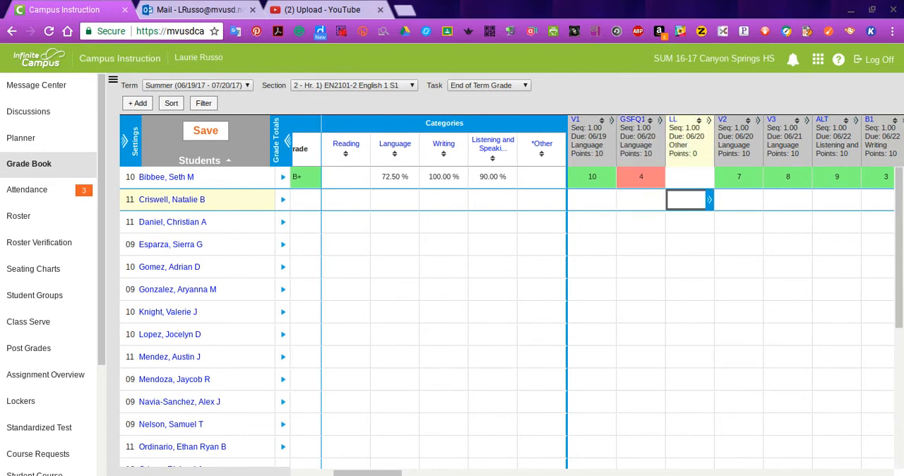
left_click(687, 177)
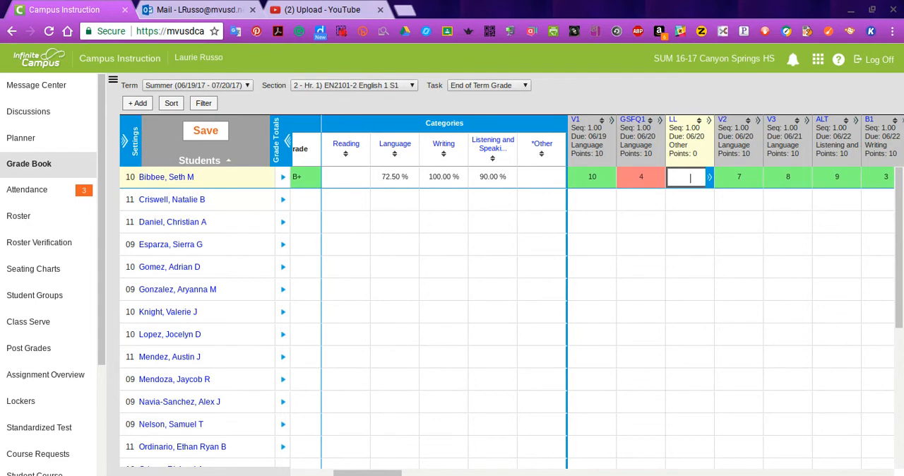
type("760")
key("Return")
type("4")
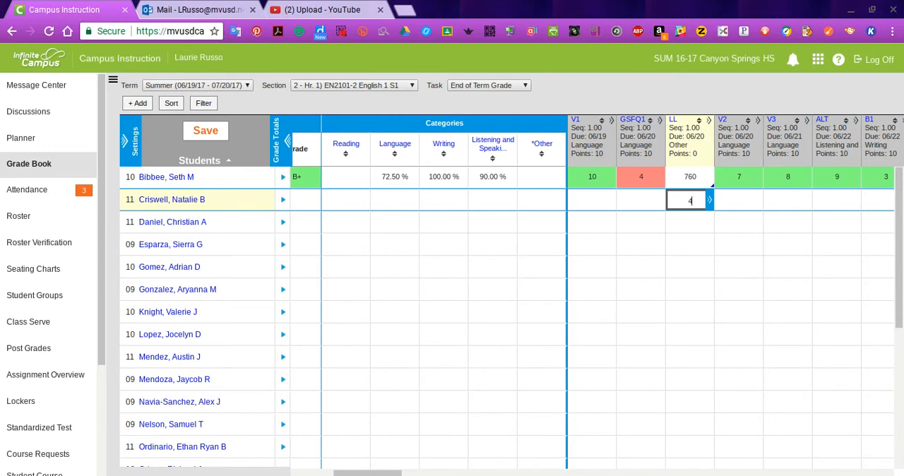
type("50")
key("Return")
type("8")
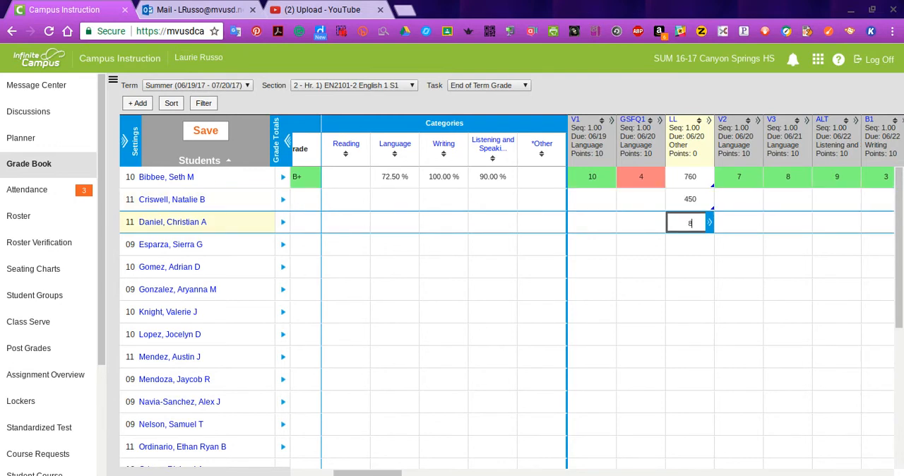
type("88")
key("Return")
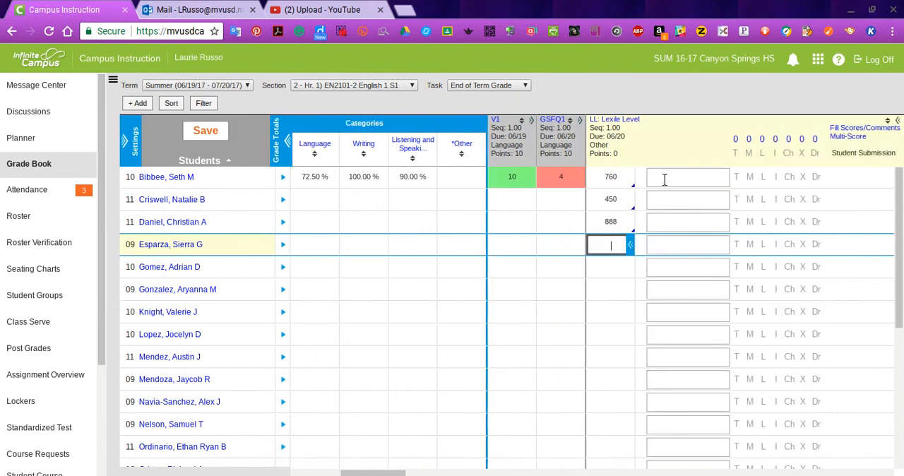
Add the comment "retested" to the first student's Lexile Level score.
left_click(664, 180)
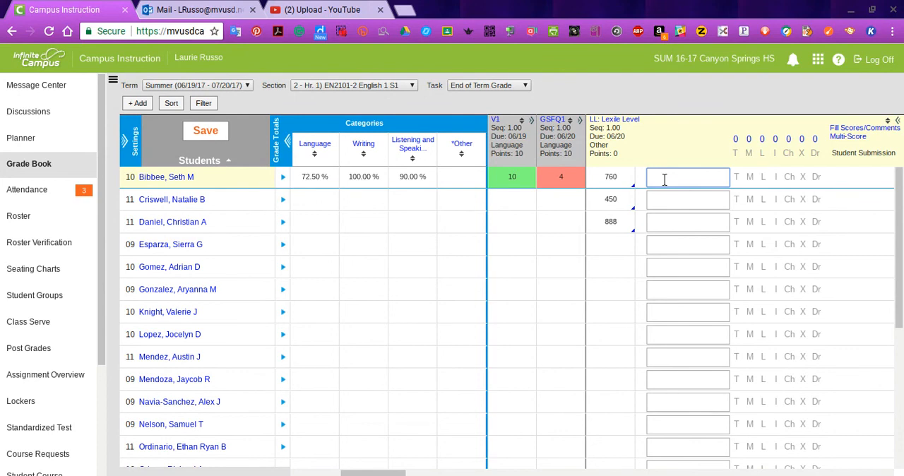
left_click(665, 179)
type("retested")
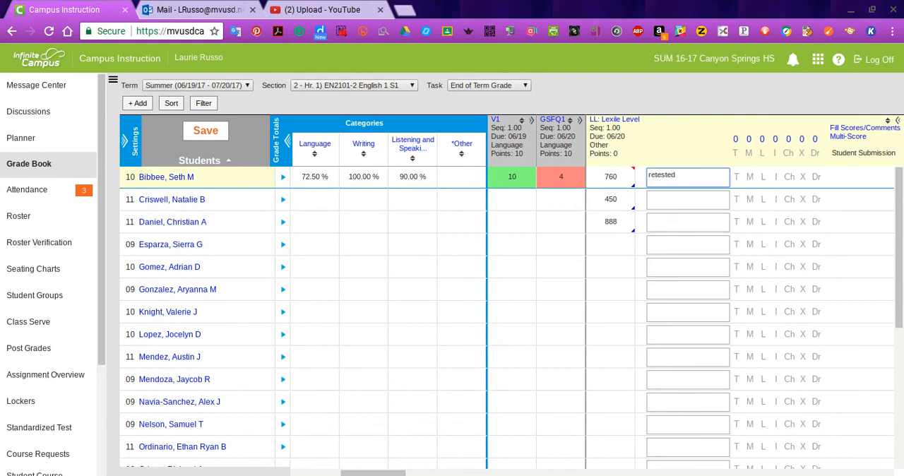